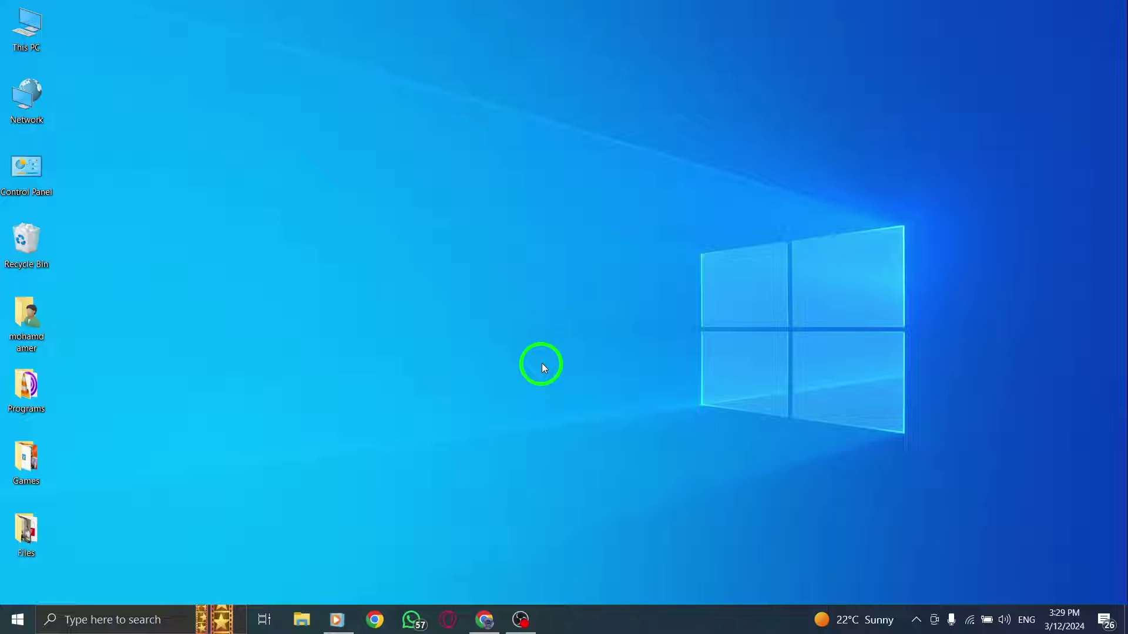
Step: Navigate from the X home feed to Settings > Accessibility, display, and languages > Display
click(485, 620)
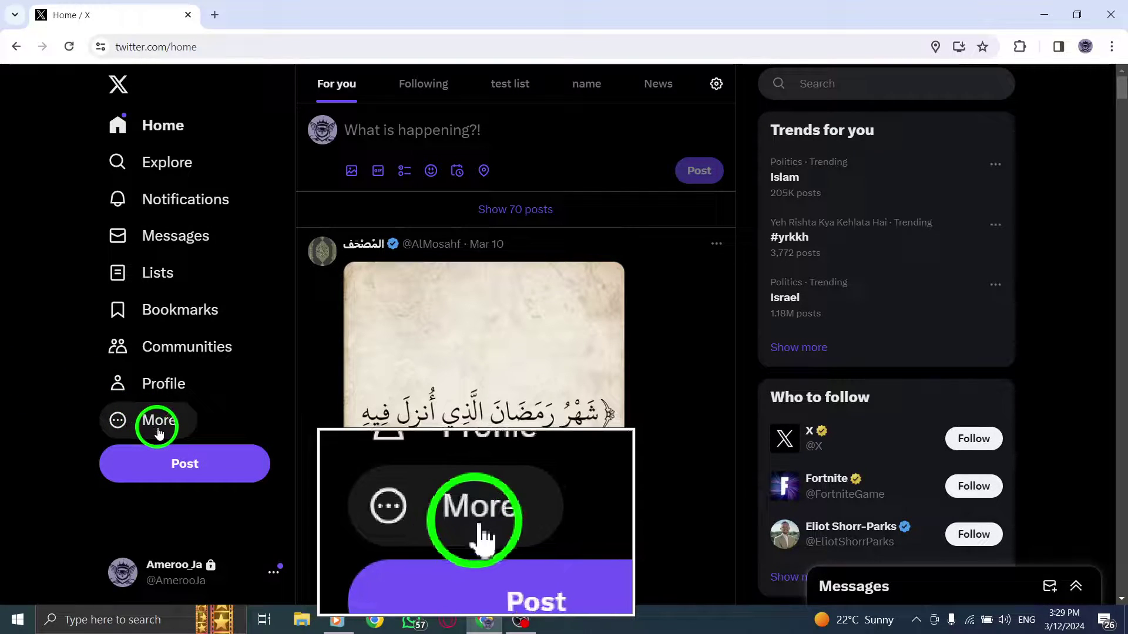
click(158, 434)
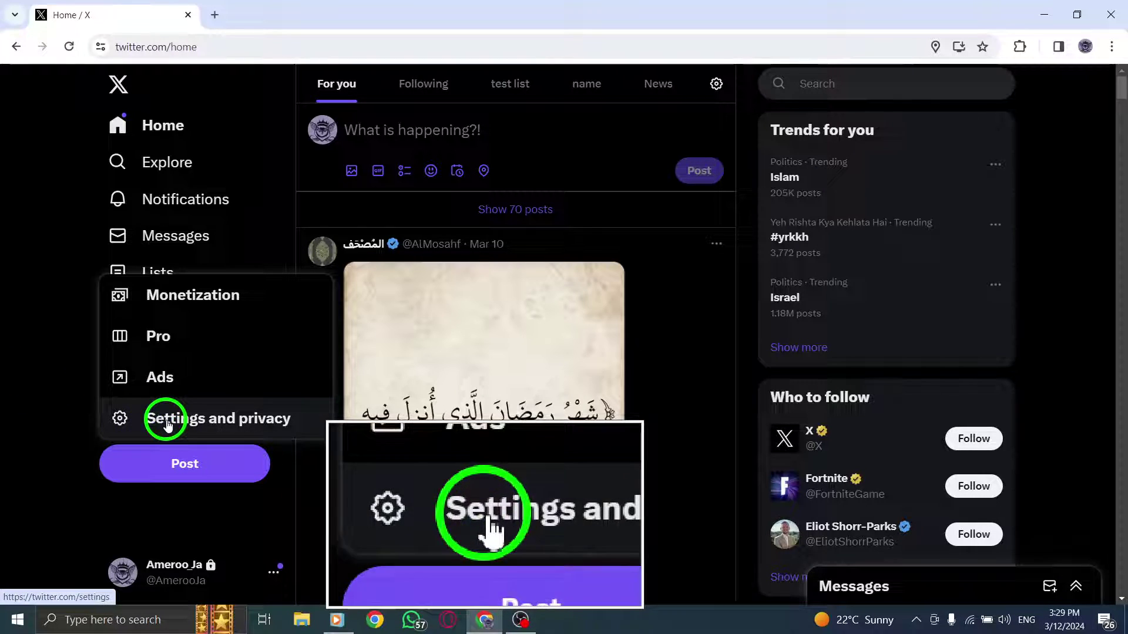
click(215, 423)
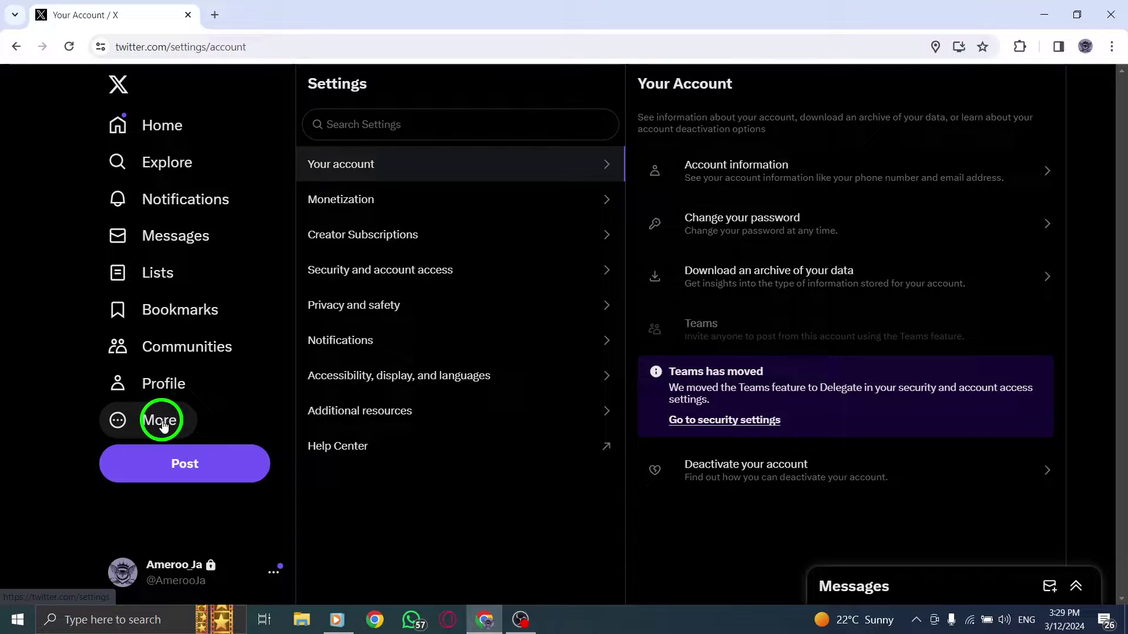
click(393, 387)
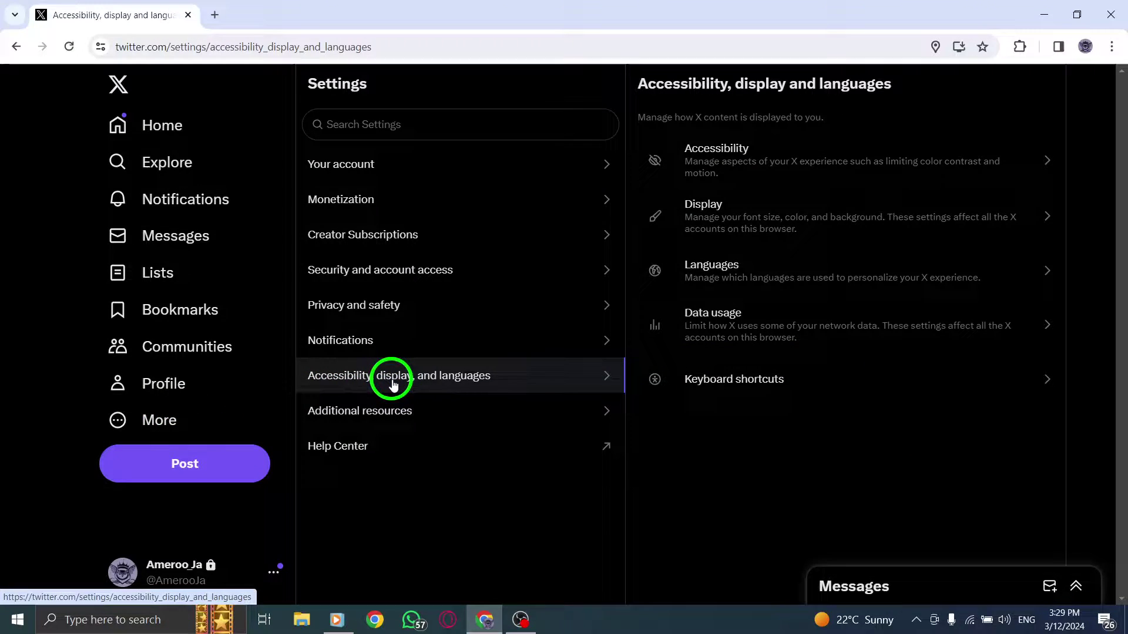
click(699, 209)
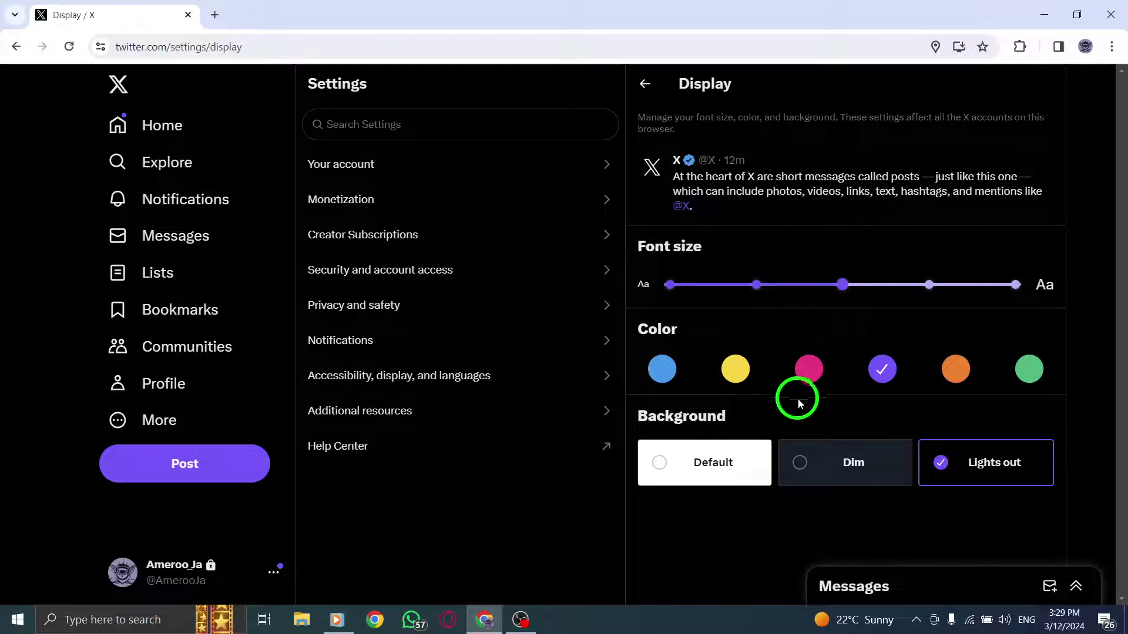
Step: Choose the Dim background instead of Lights out and go back to the Home feed
click(817, 476)
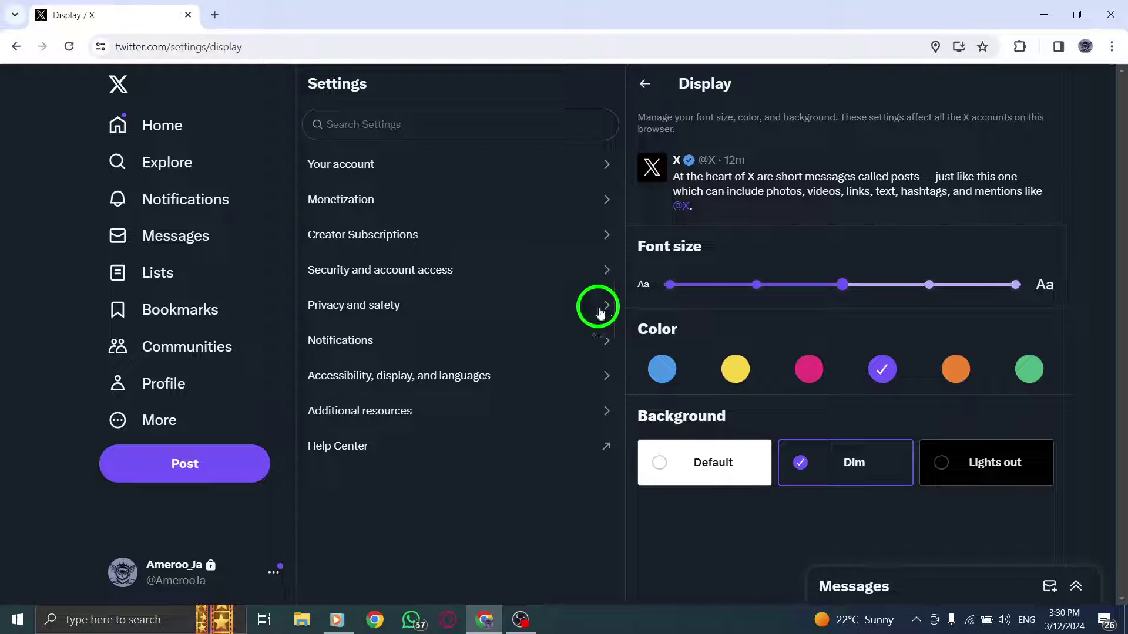
click(163, 135)
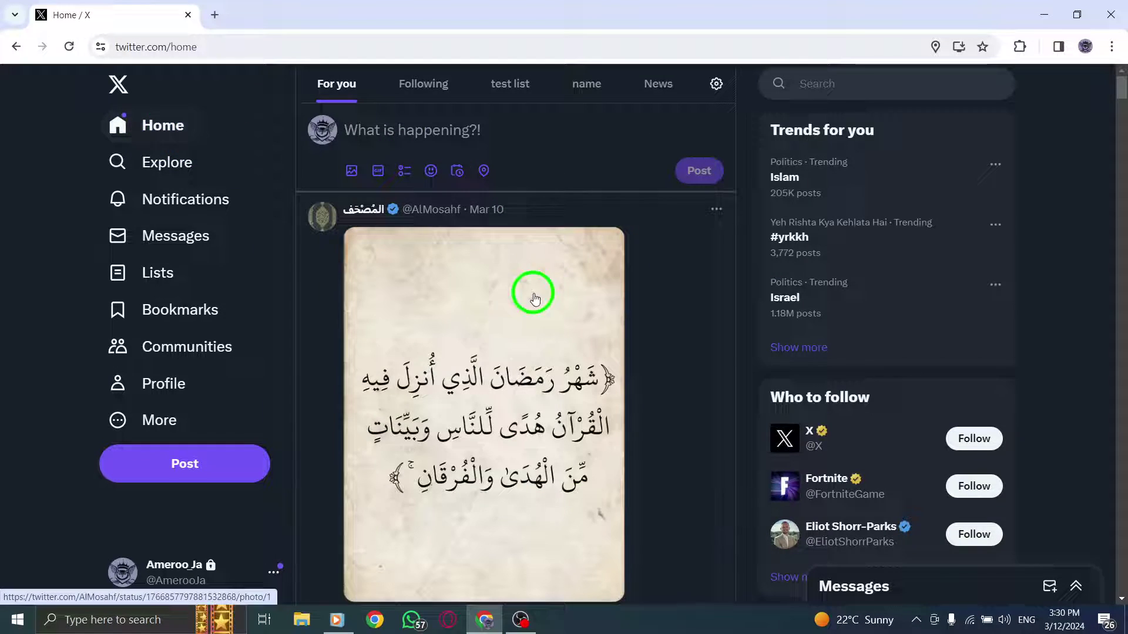
Step: Minimize the browser and dismiss the desktop context menu without choosing anything
click(1044, 14)
right_click(654, 191)
click(664, 243)
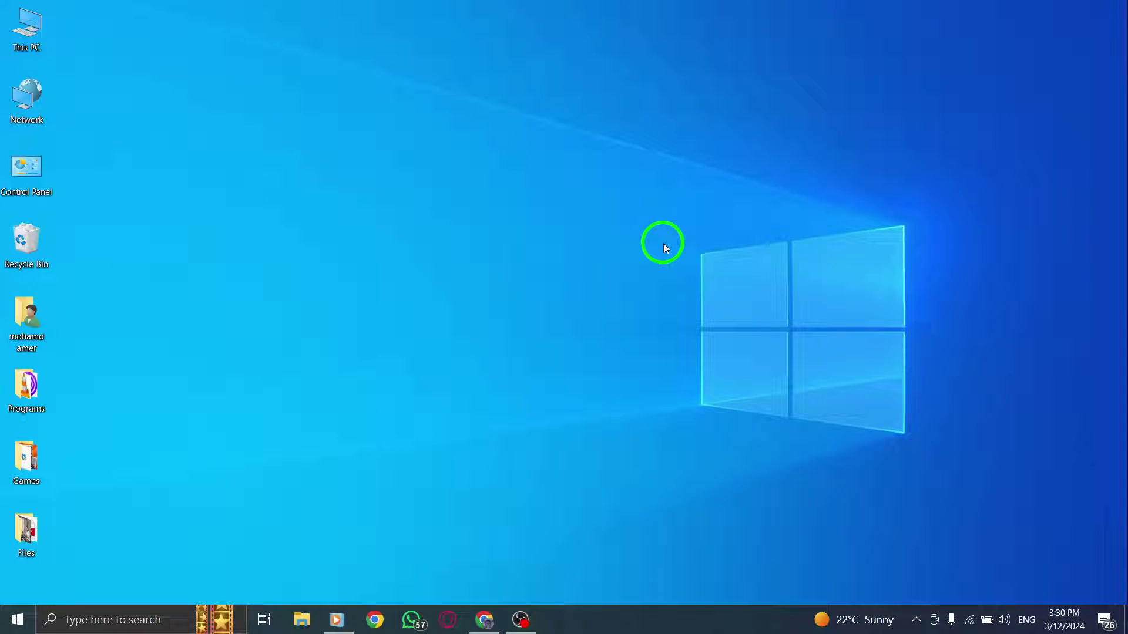